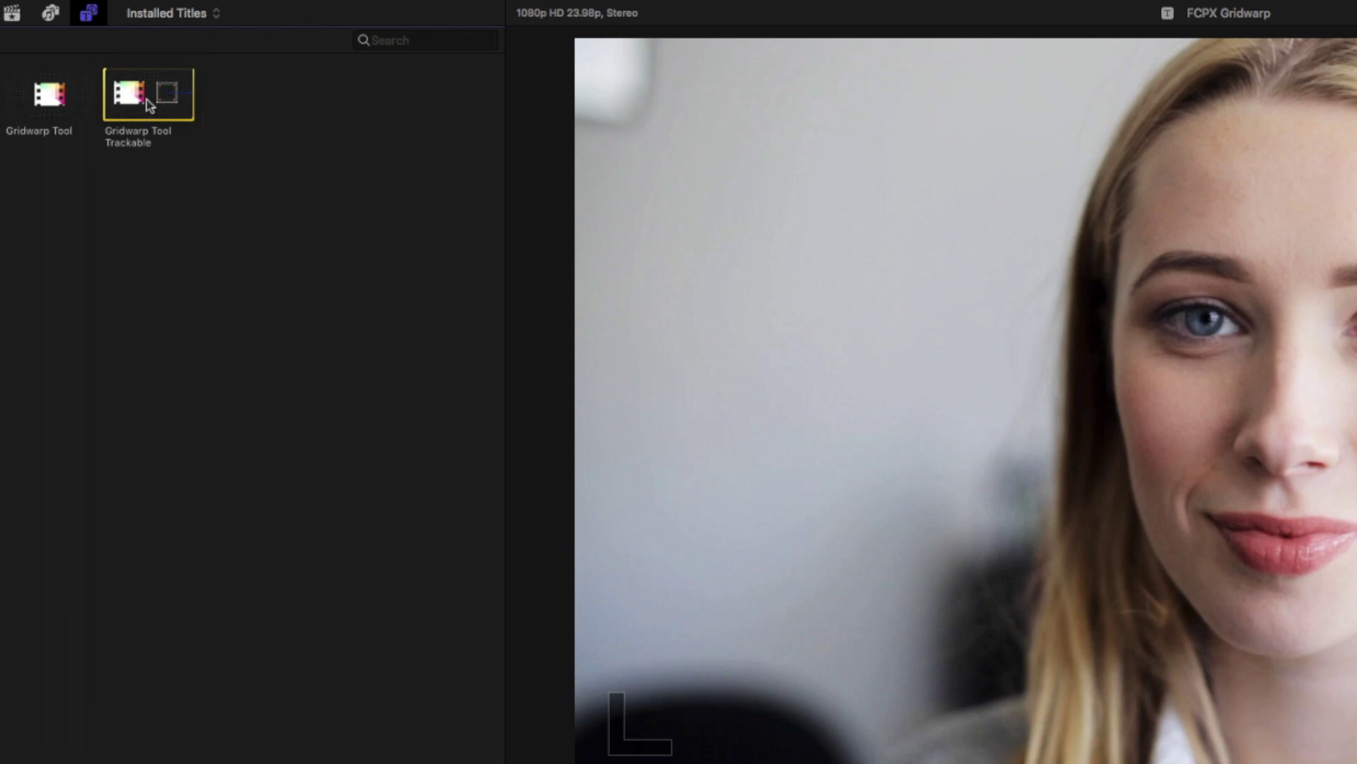
Add the Gridwarp Tool Trackable title above the Media clip, aligned with the clip's start
mouse_move(147, 99)
mouse_down()
mouse_move(295, 604)
mouse_move(323, 719)
mouse_move(314, 763)
mouse_up()
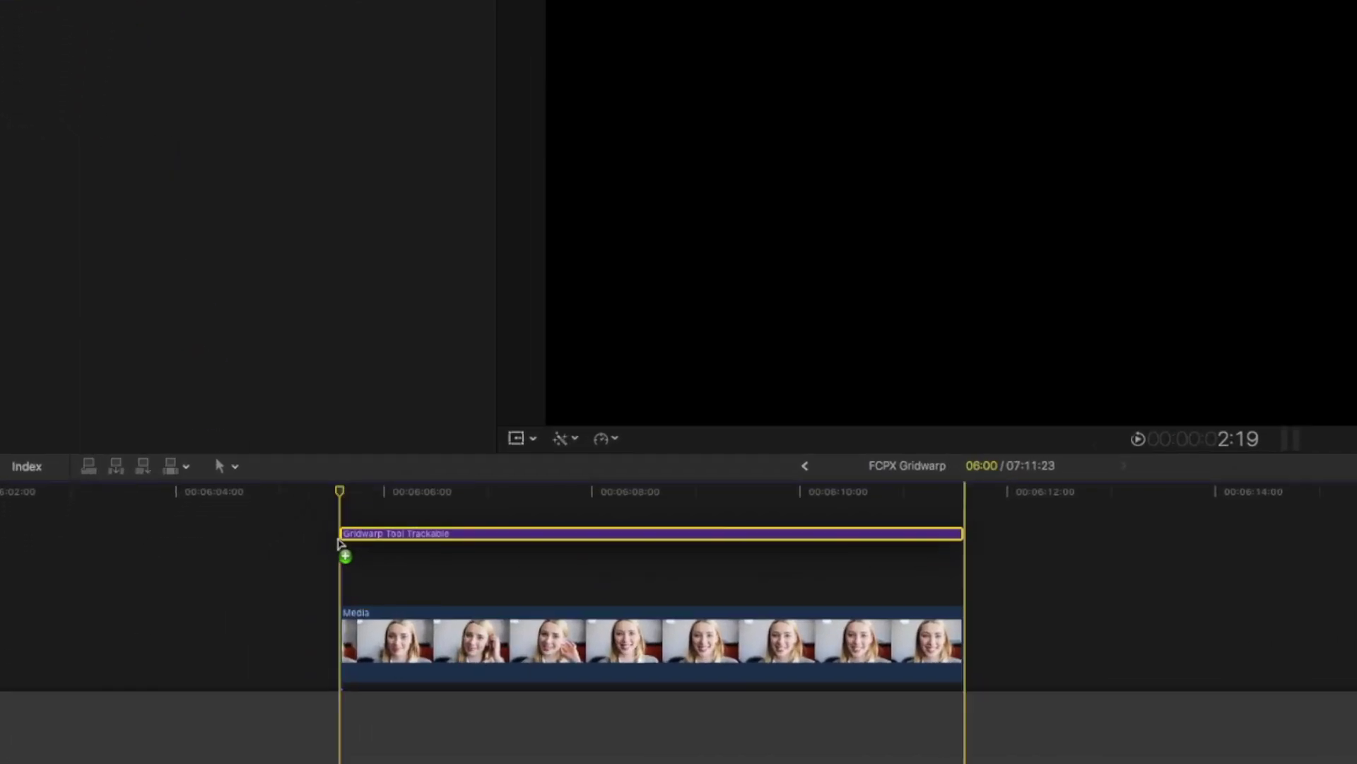
drag(338, 540, 352, 589)
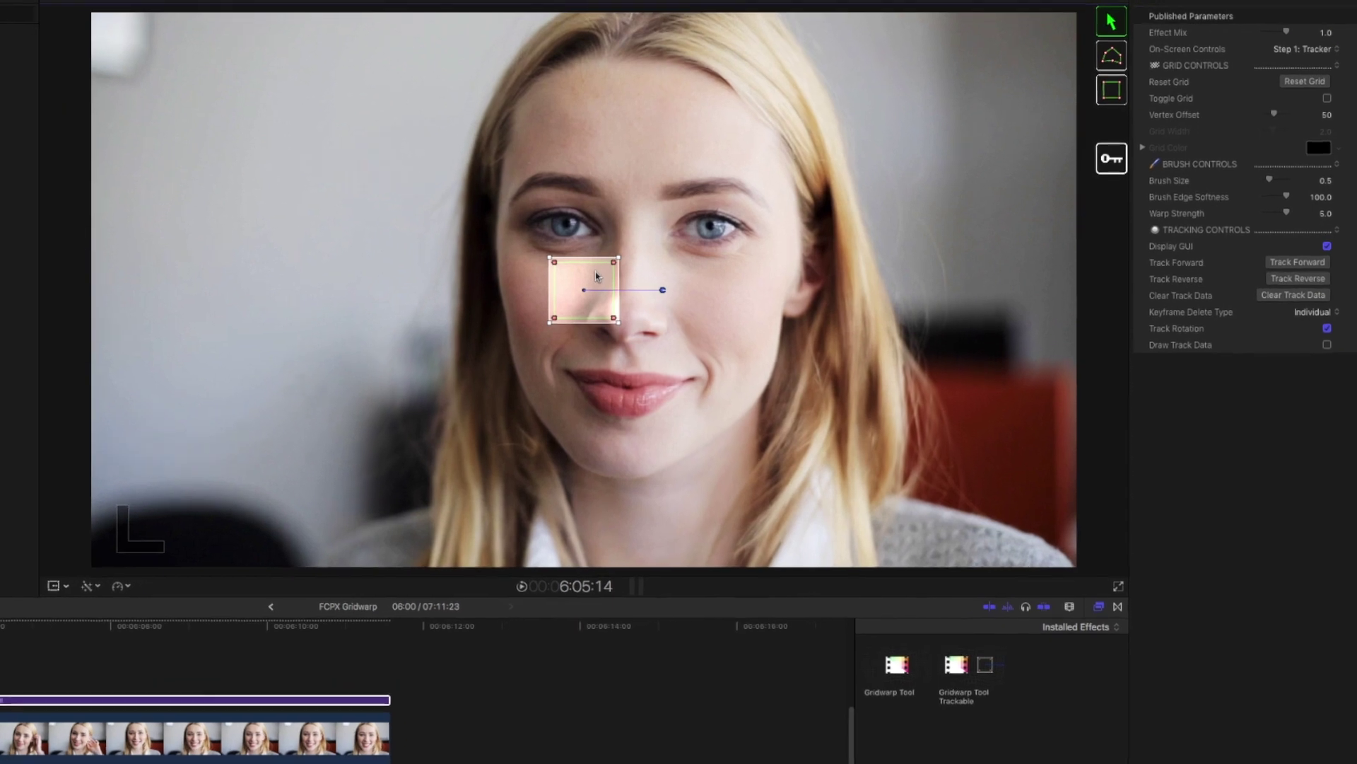
Place the tracker box over the woman's lips and track the clip forward
drag(596, 276, 636, 374)
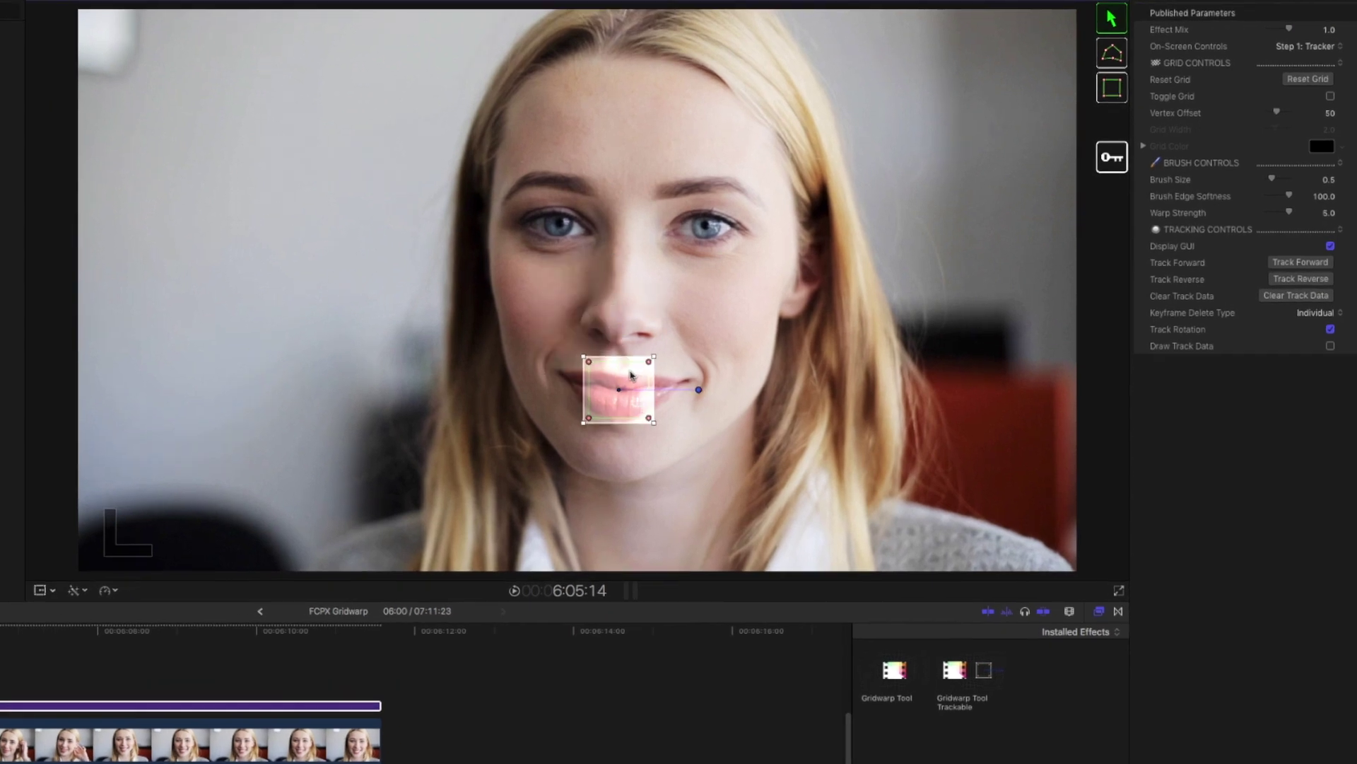
click(1327, 266)
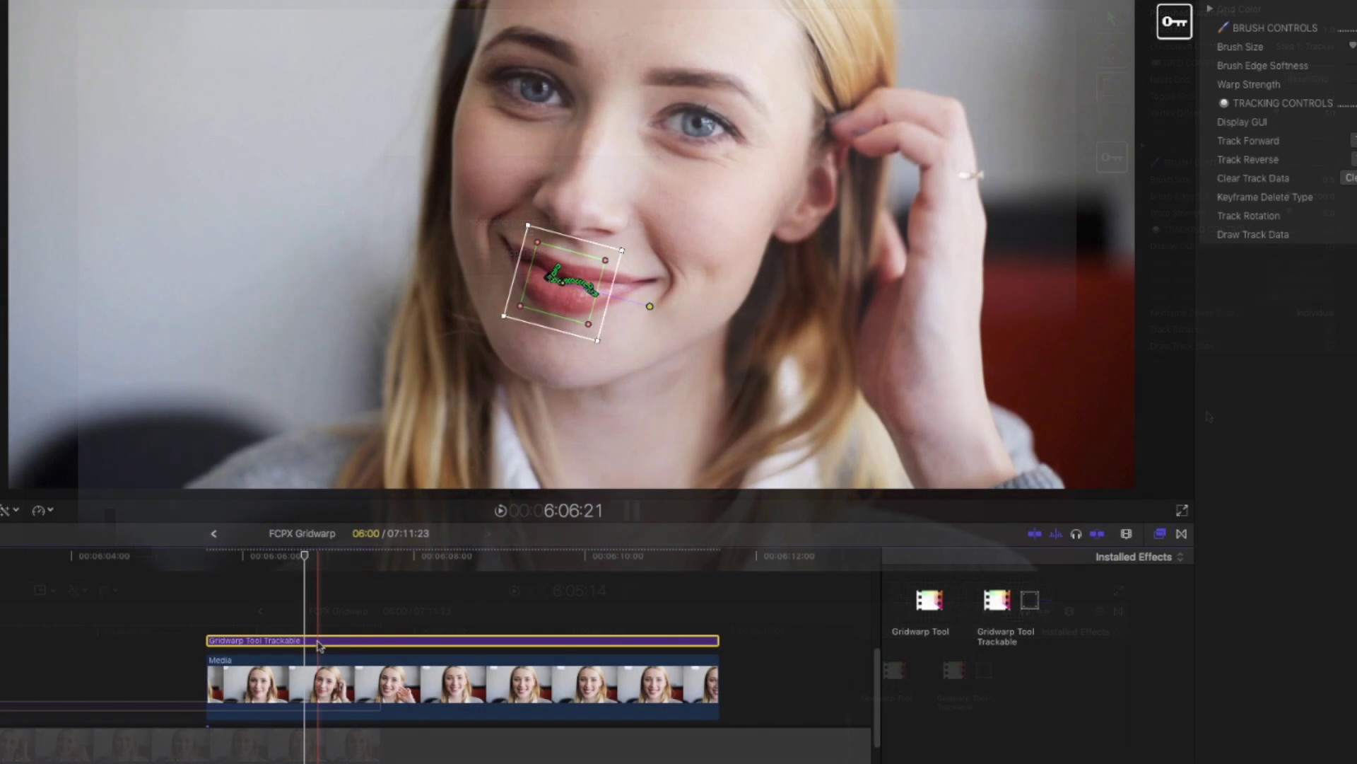
Duplicate the tracked Gridwarp title onto the layer above it and clear the copy's track data
drag(311, 642, 309, 622)
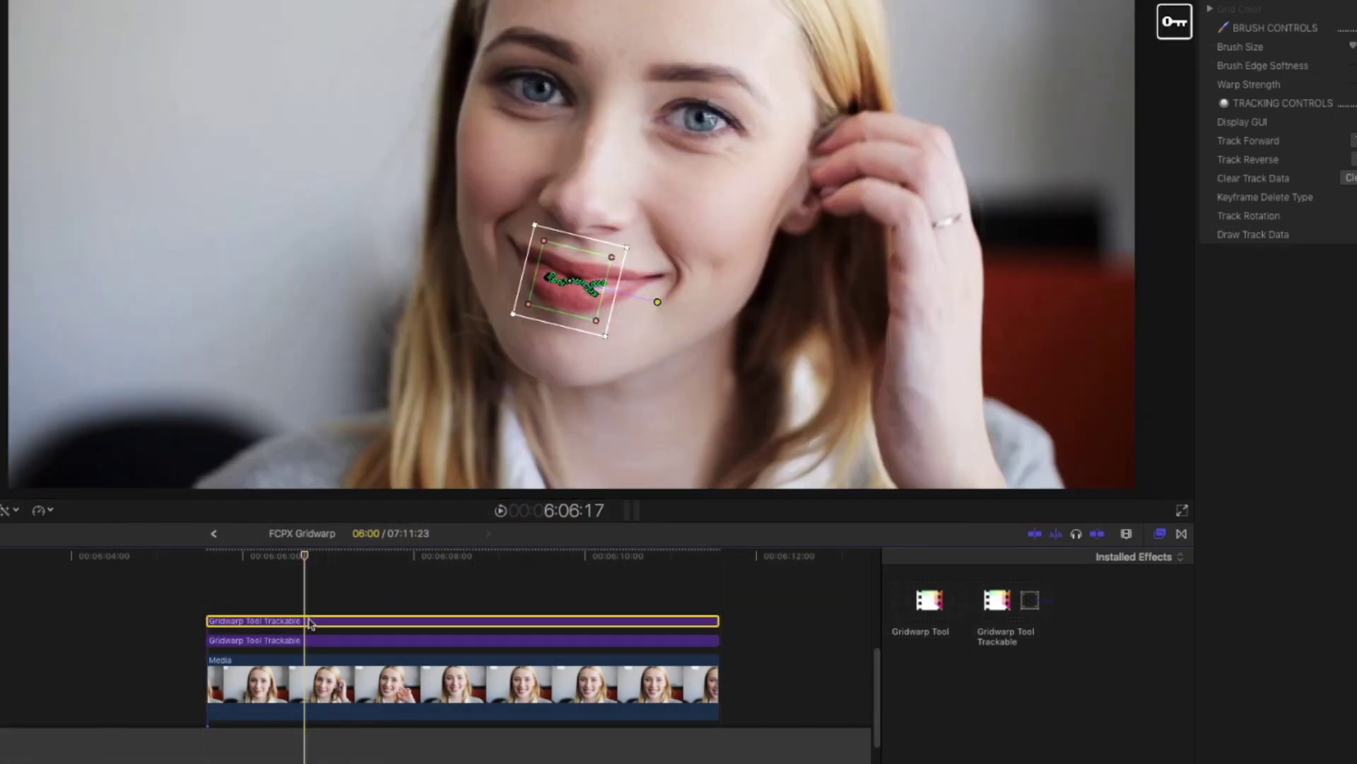
click(568, 120)
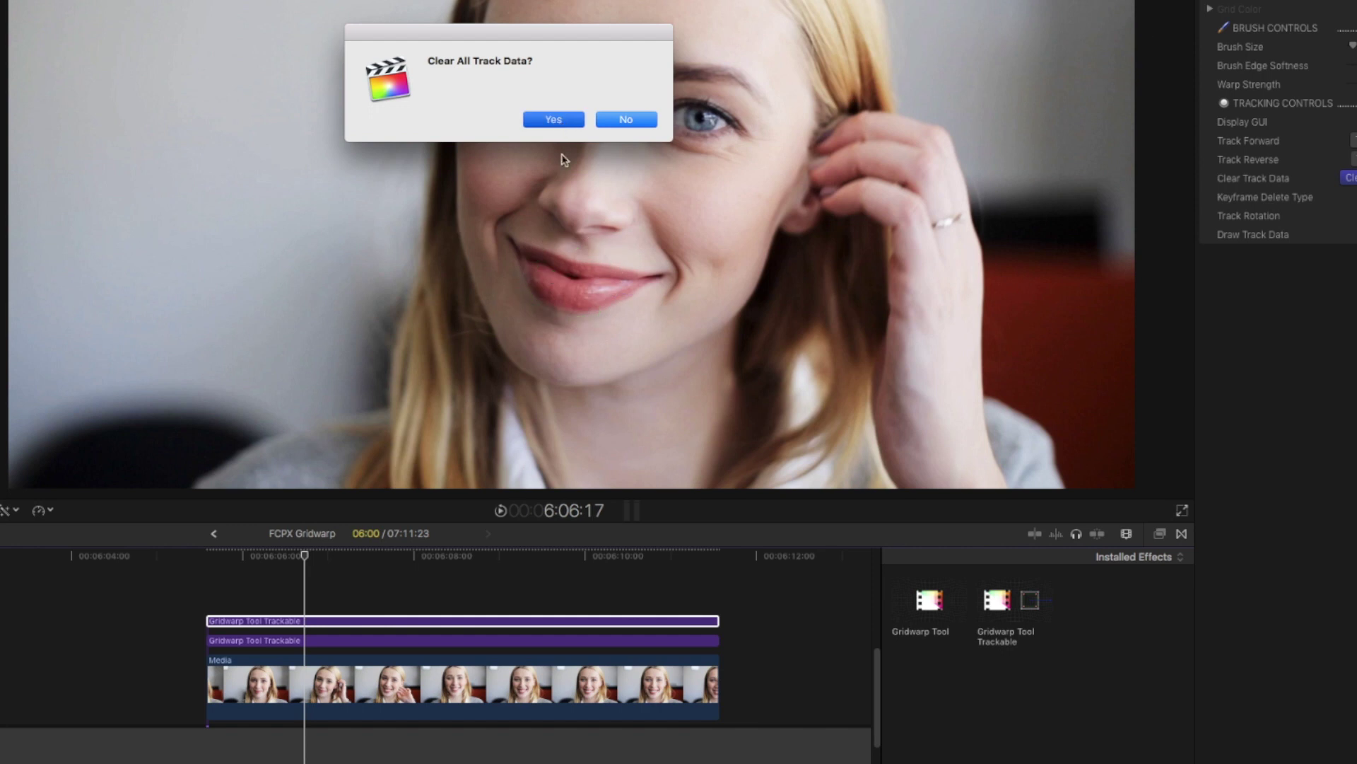
drag(582, 150, 555, 73)
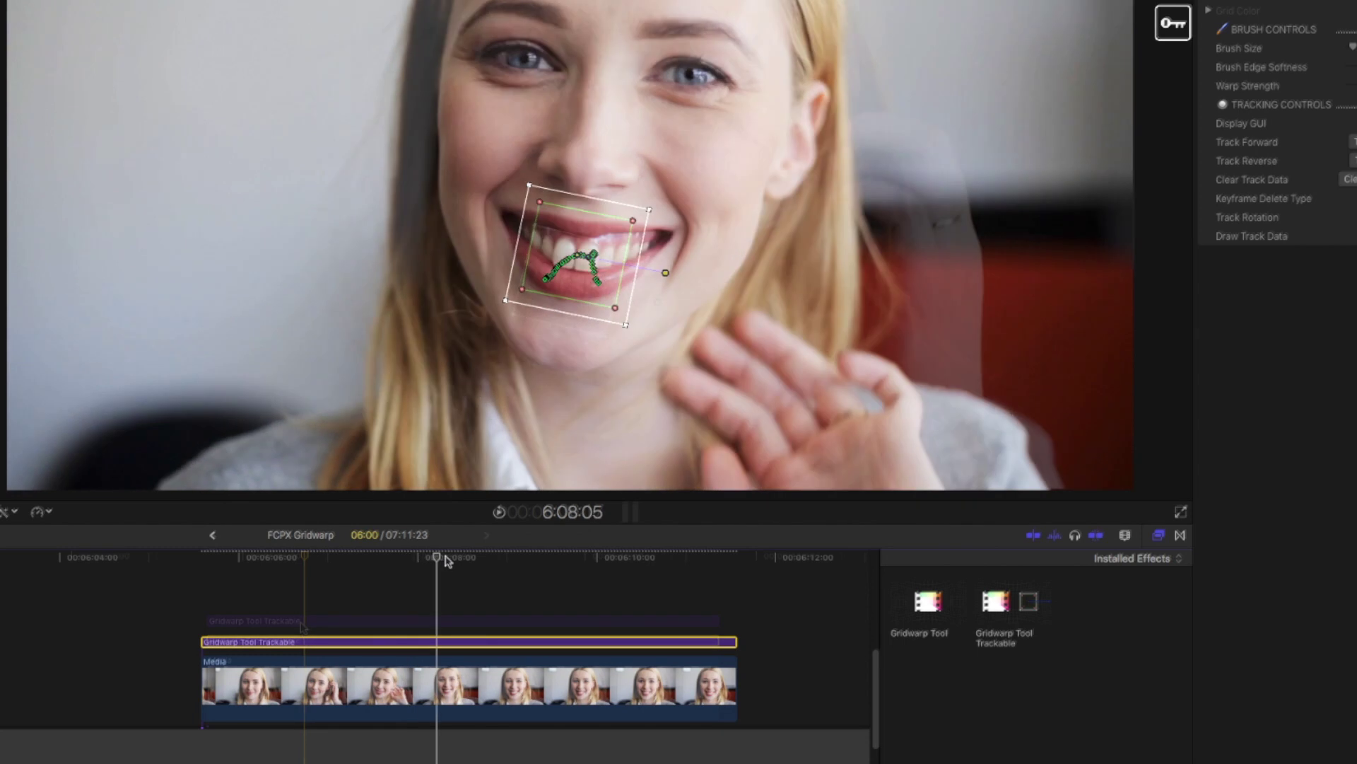
Return the playhead near the clip's start, set the on-screen controls to Step 2: Gridwarp, and reselect the title to refresh them
drag(446, 561, 214, 576)
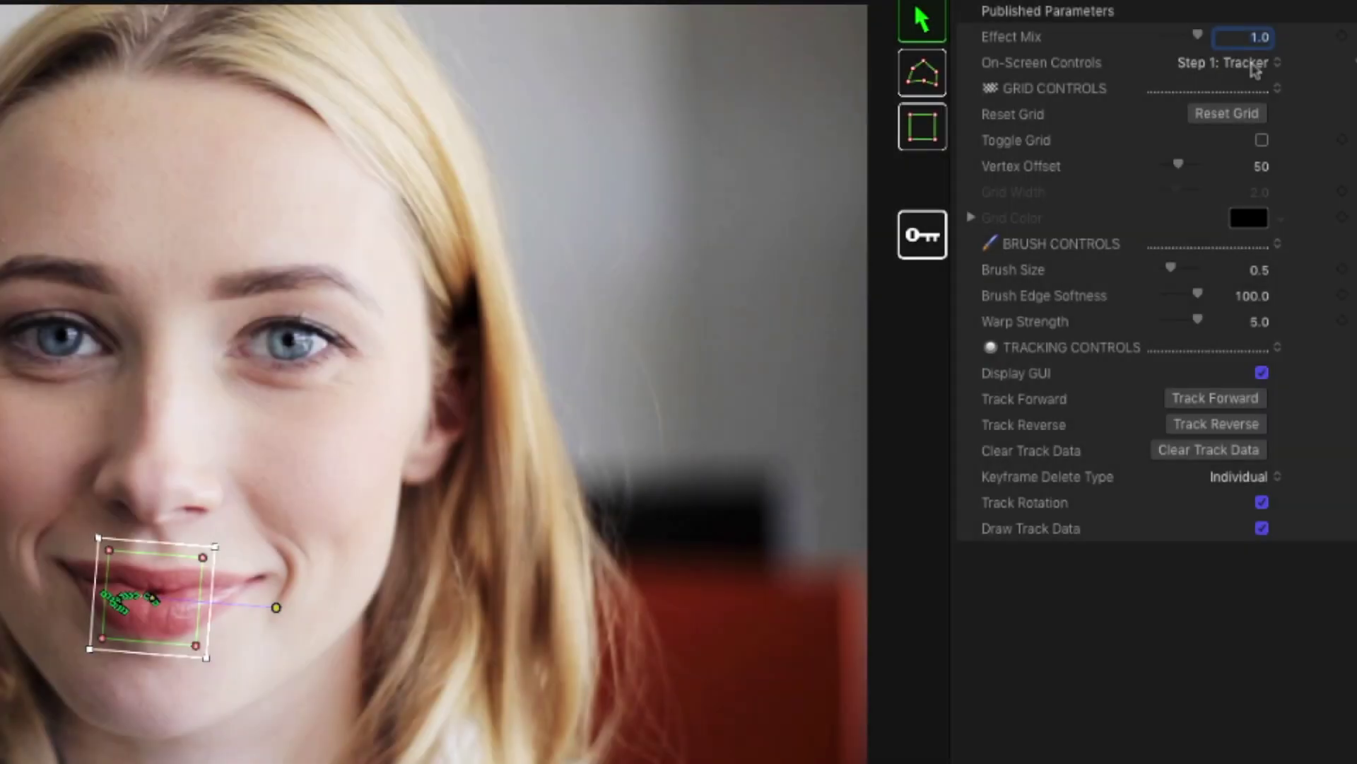
click(1253, 65)
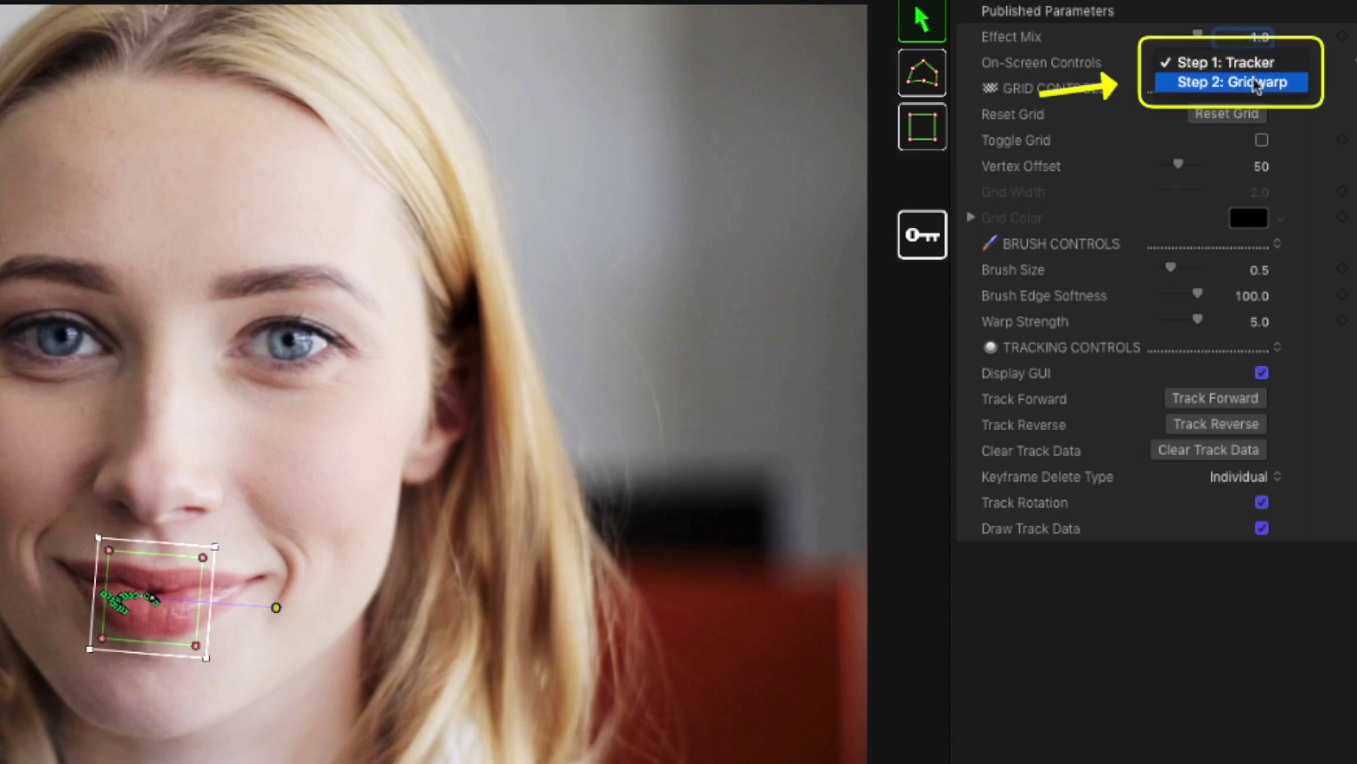
click(1256, 83)
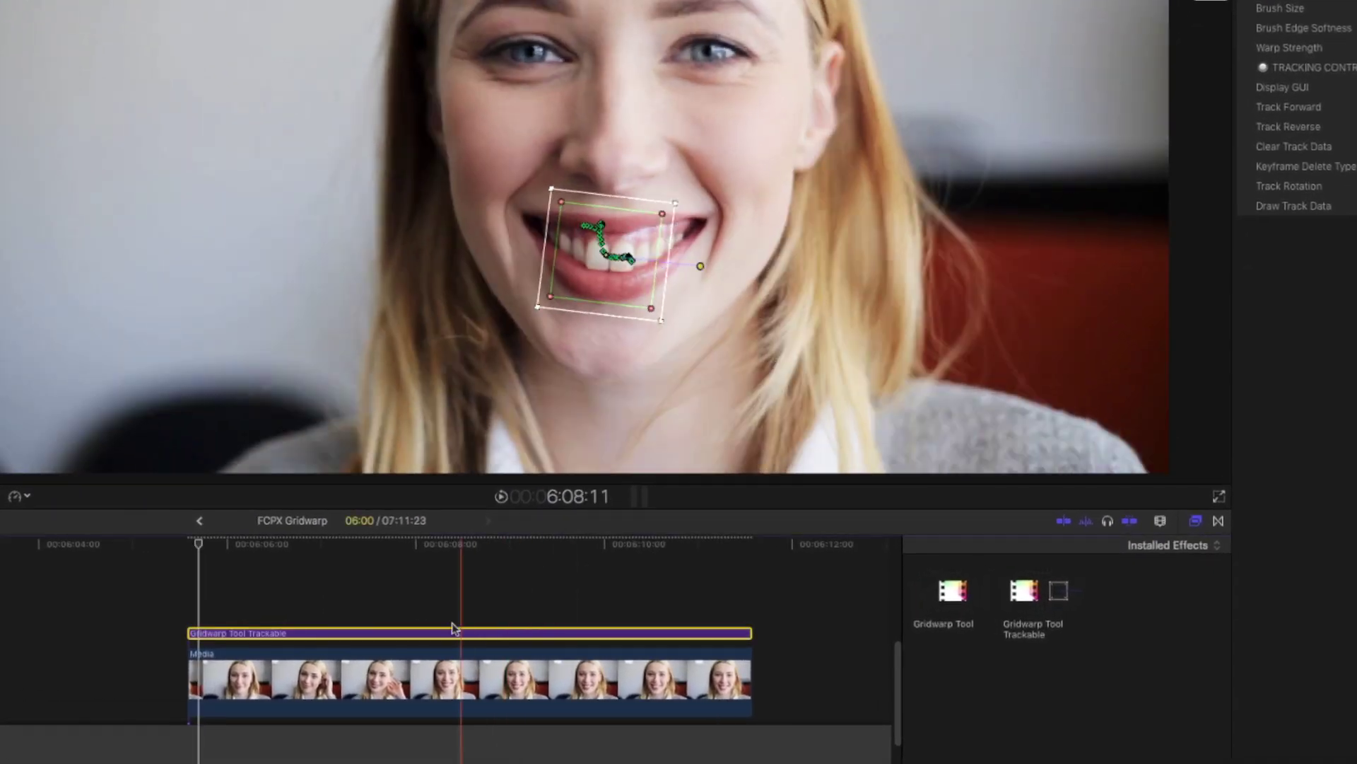
click(355, 678)
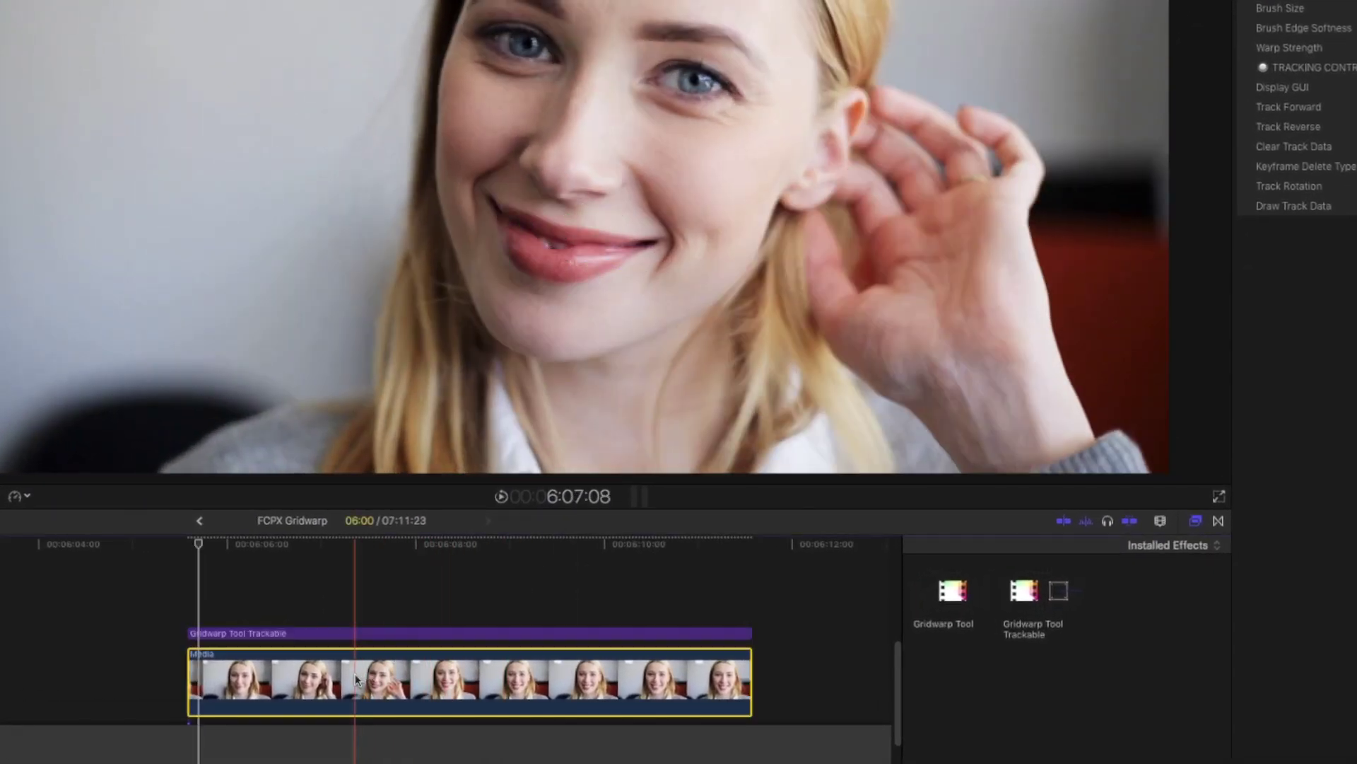
click(355, 634)
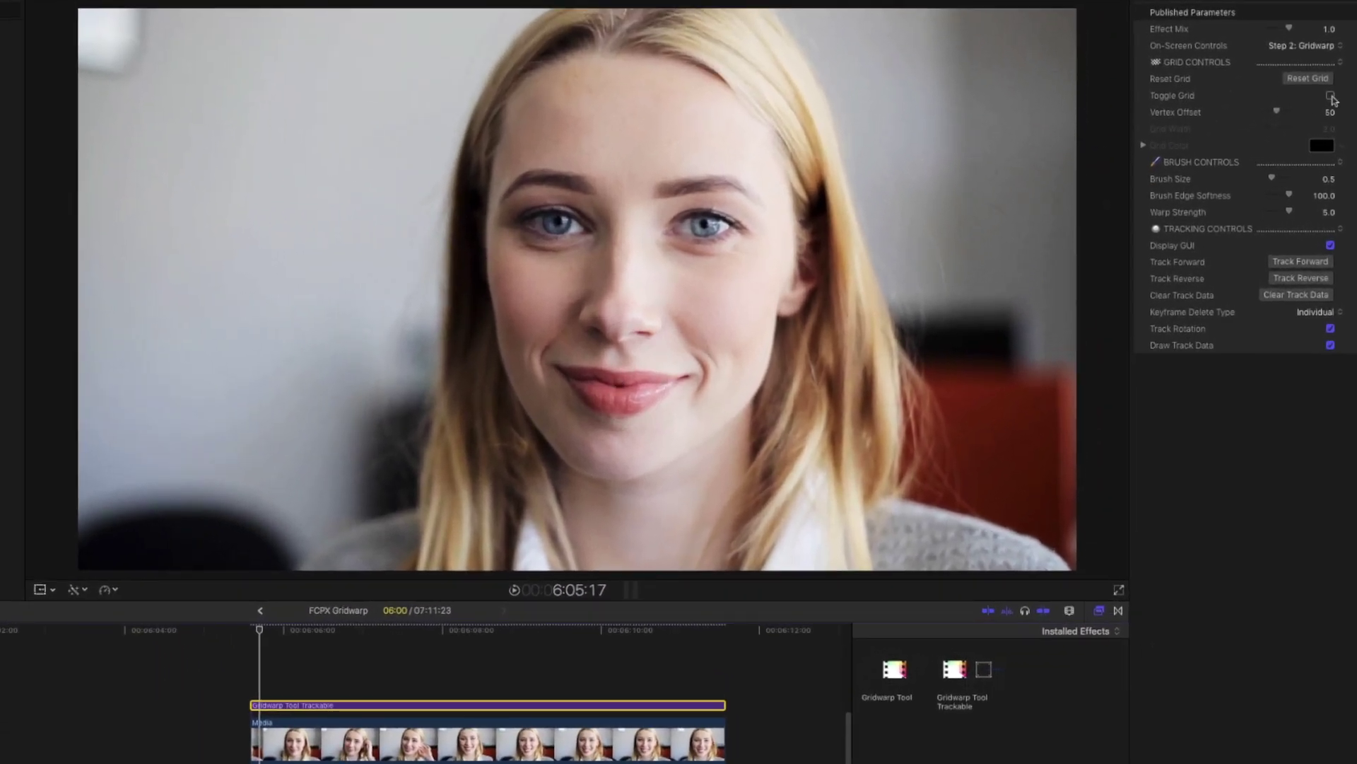
Show the warp grid and set its vertex offset to 15 and grid width to 0.1
click(1330, 96)
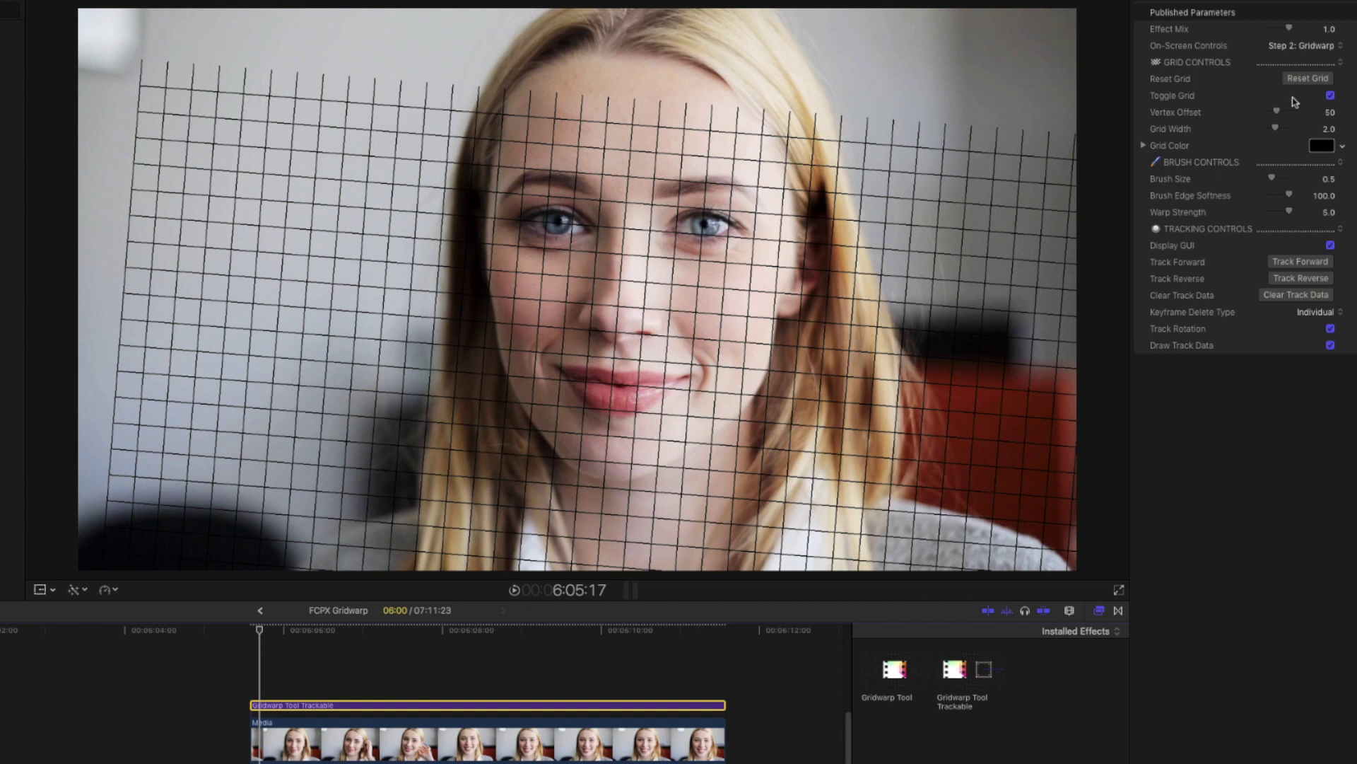
click(1331, 96)
click(1330, 96)
drag(1280, 114, 1228, 134)
Change the grid colour from the colour picker to a muted grey-brown
click(1321, 146)
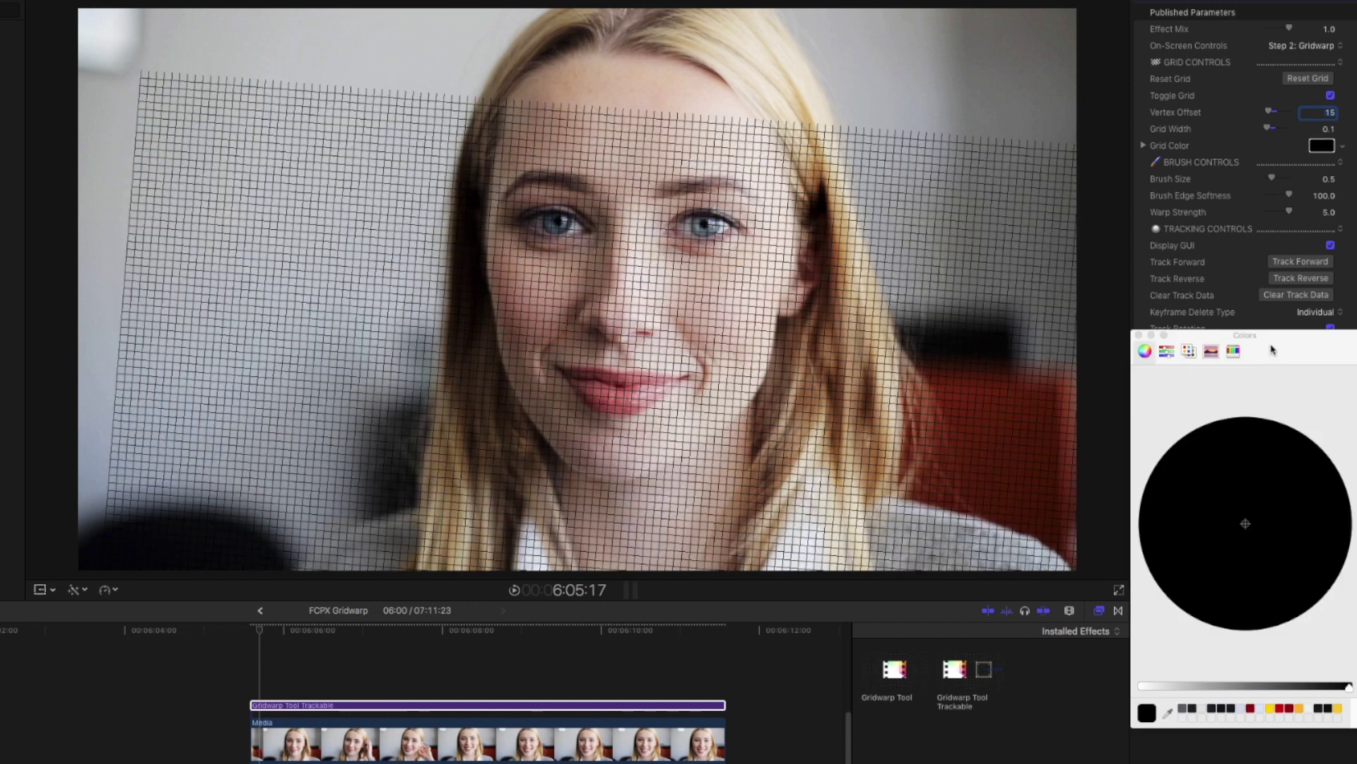
drag(1271, 350, 1289, 225)
drag(1340, 563, 1276, 564)
click(1279, 387)
click(1157, 210)
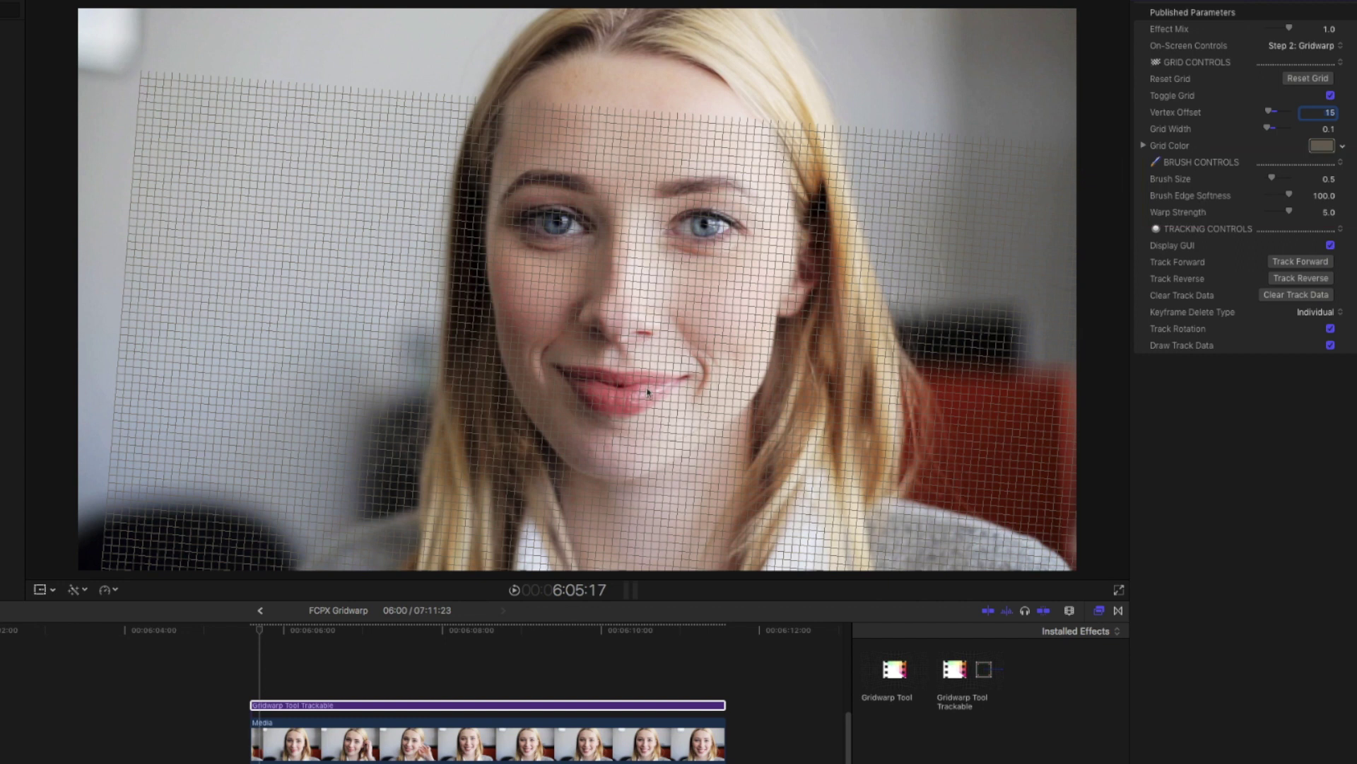
Set the brush edge softness to 200
click(1324, 197)
text(200)
key(Return)
Lift the mouth corners, raise the lower lip and slim the nose with short warp brush strokes
drag(692, 380, 676, 367)
mouse_move(620, 416)
mouse_down()
mouse_move(545, 359)
mouse_move(622, 373)
mouse_move(624, 408)
mouse_up()
drag(699, 368, 697, 360)
drag(543, 359, 540, 352)
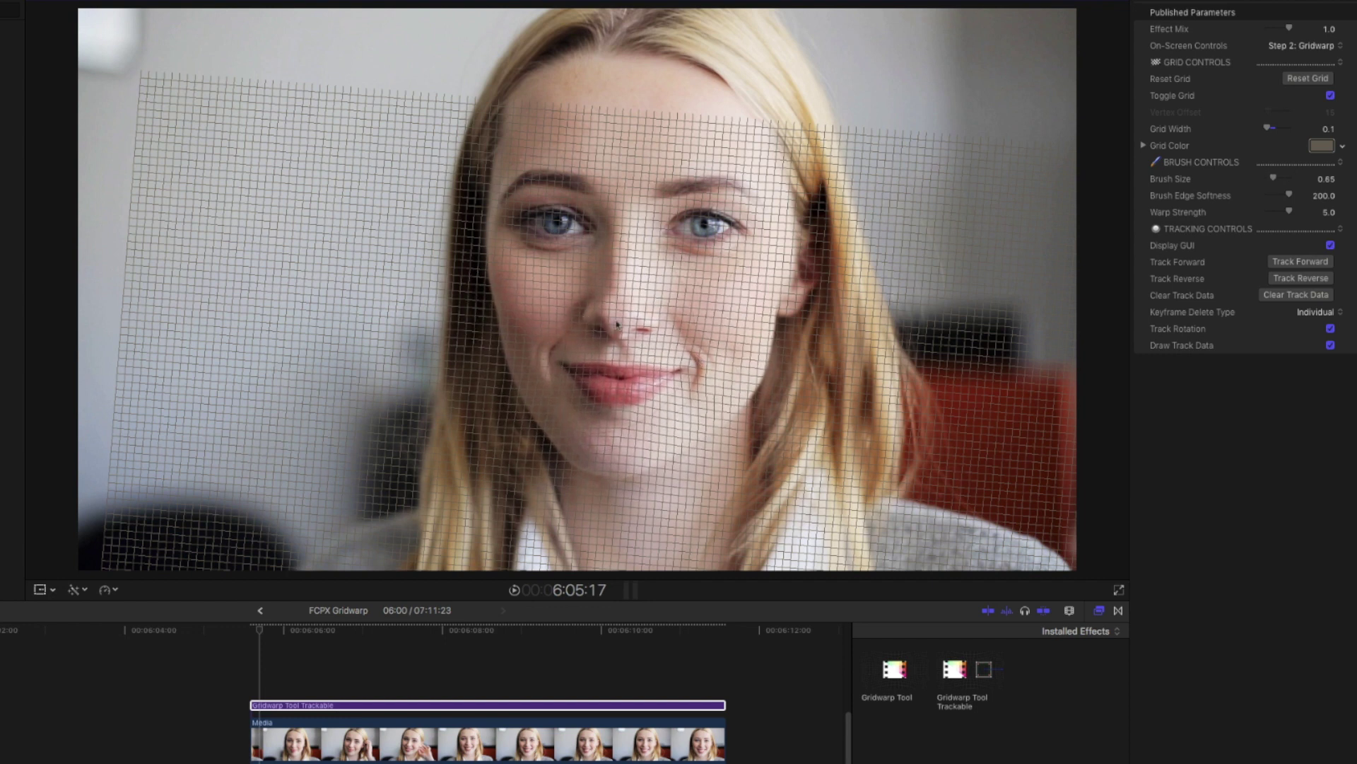
drag(651, 324, 591, 316)
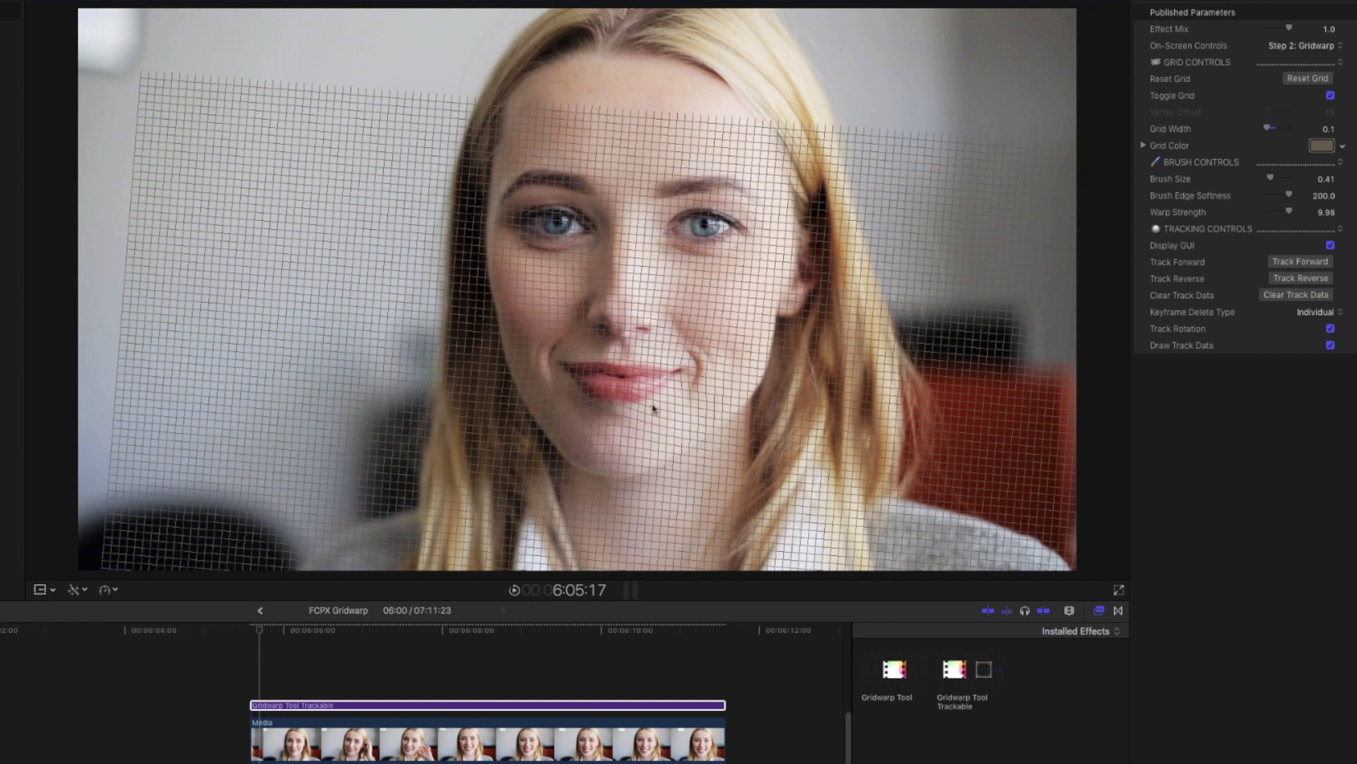
Hide the grid and move the playhead to 06:06:17 to check the tracked warp
click(1331, 96)
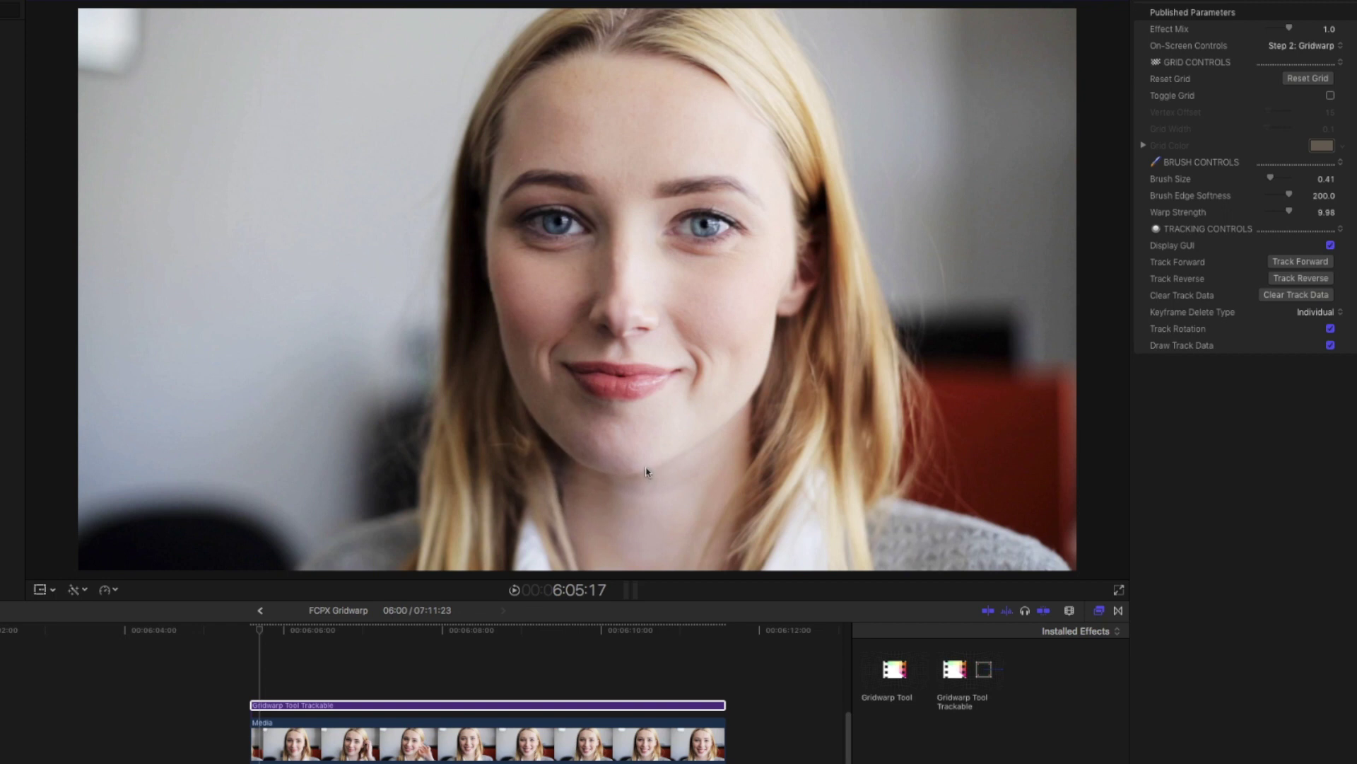
drag(259, 630, 342, 638)
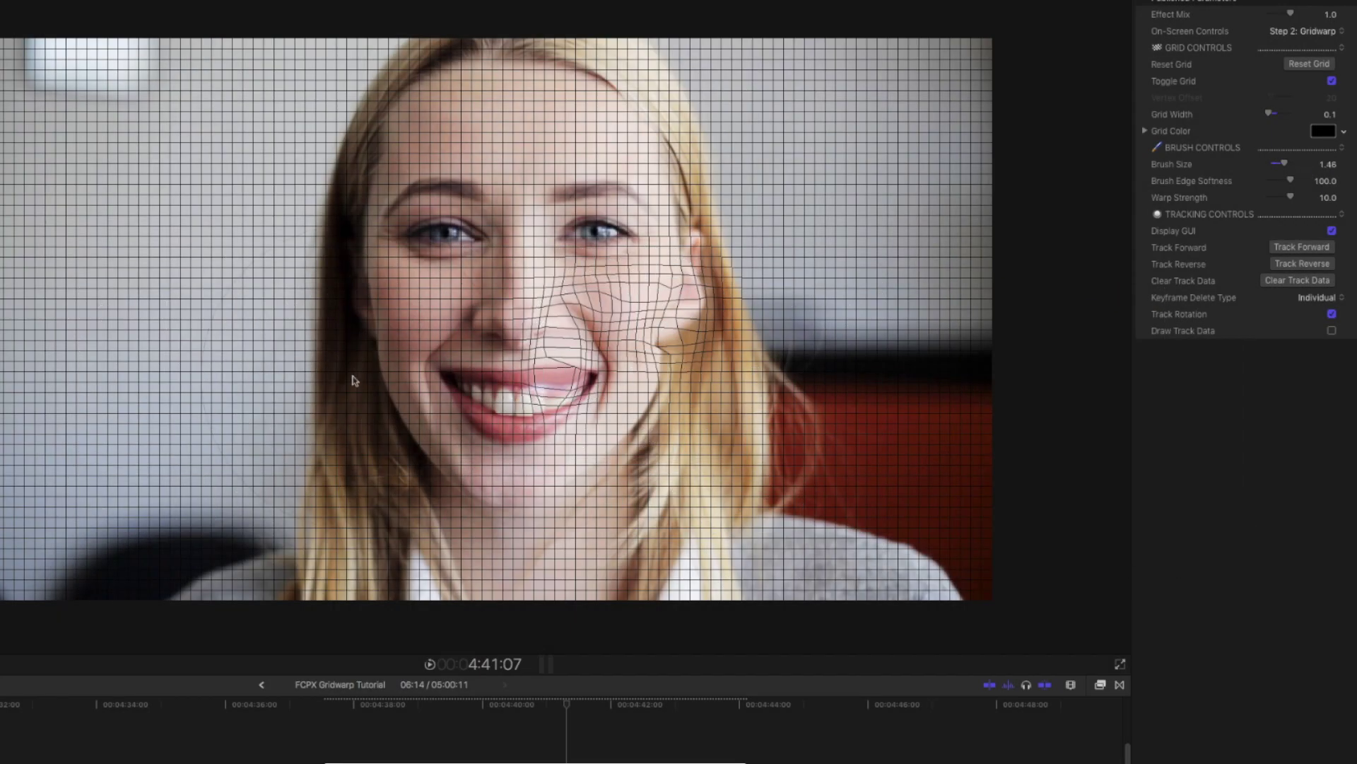
In the other gridwarp project, push the nose down over the mouth and shrink the mouth area with the warp brush
mouse_move(355, 380)
mouse_down()
mouse_move(331, 319)
mouse_move(266, 255)
mouse_move(195, 246)
mouse_move(117, 400)
mouse_move(113, 461)
mouse_move(126, 473)
mouse_move(142, 452)
mouse_up()
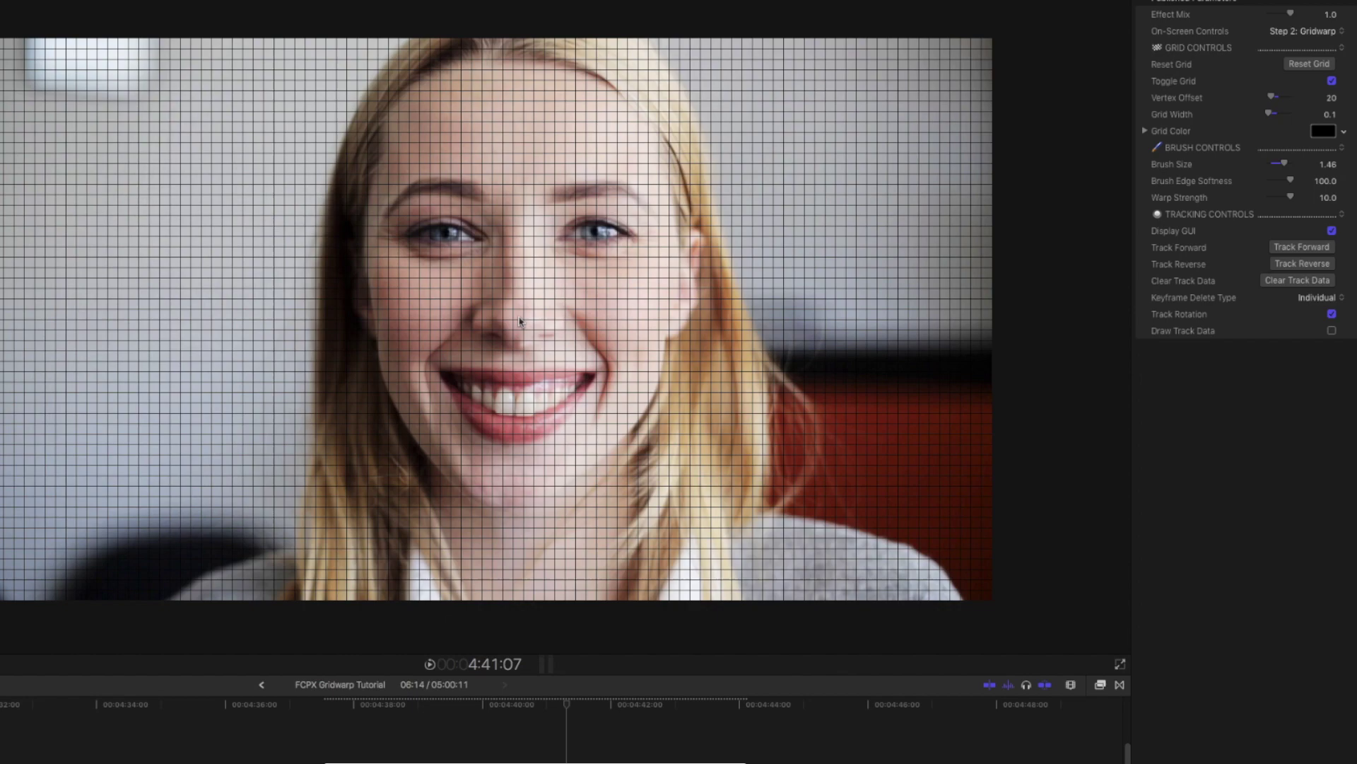
mouse_move(521, 315)
mouse_down()
mouse_move(523, 369)
mouse_move(505, 394)
mouse_up()
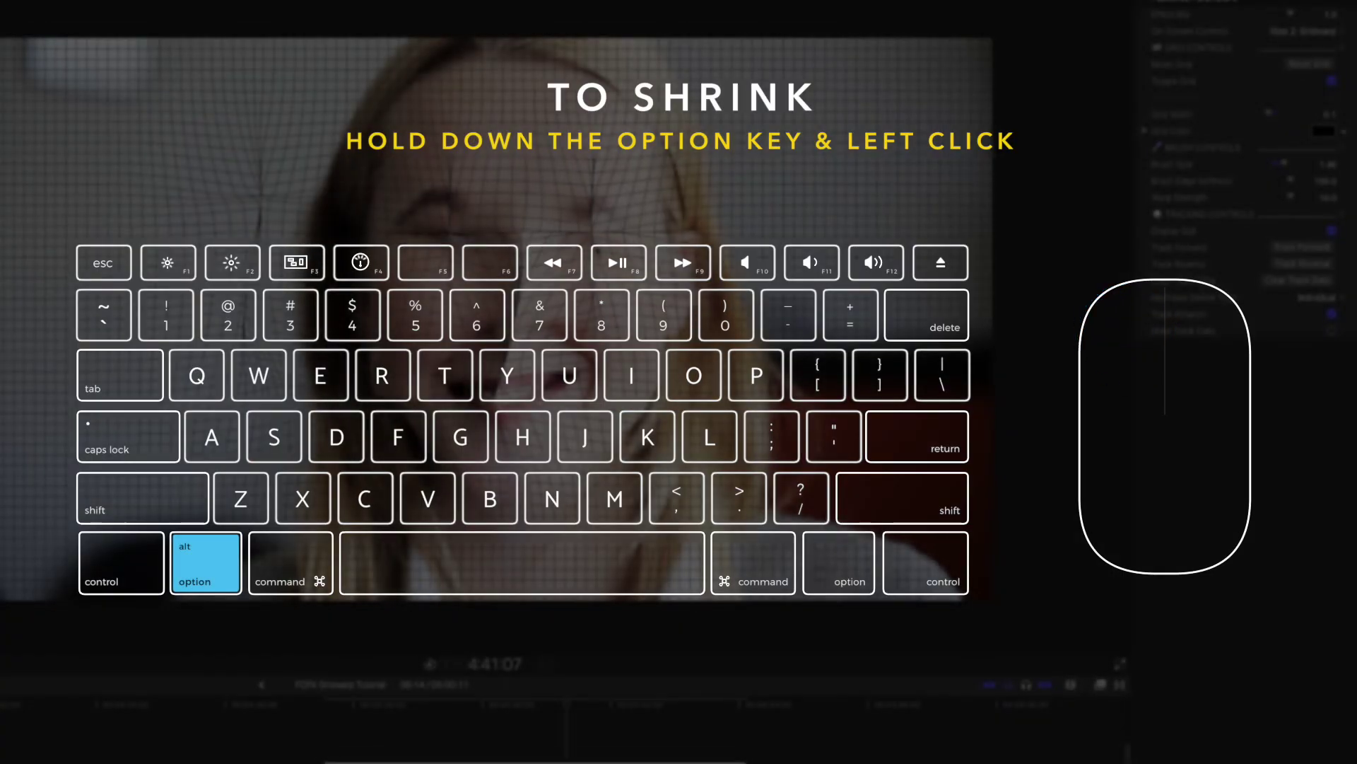
alt+click(524, 396)
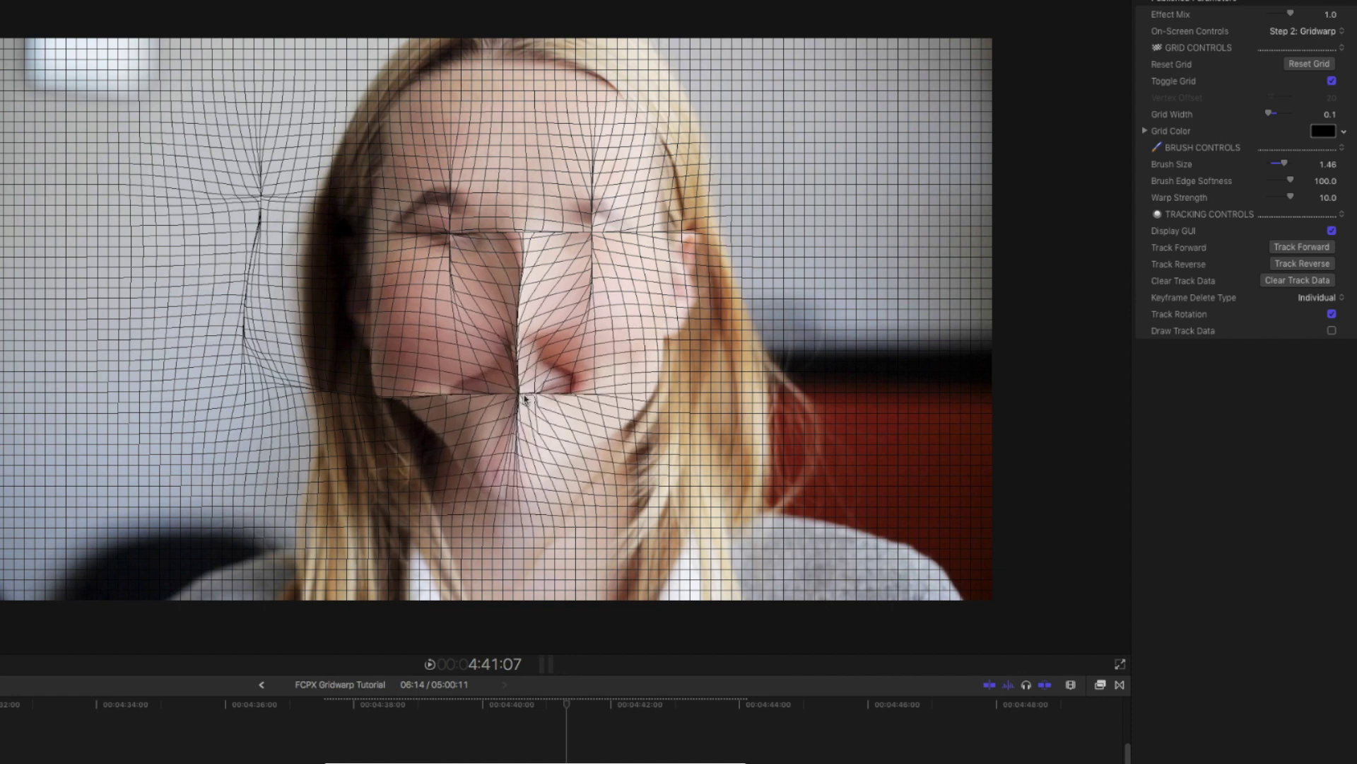
drag(524, 400, 516, 388)
drag(441, 223, 441, 224)
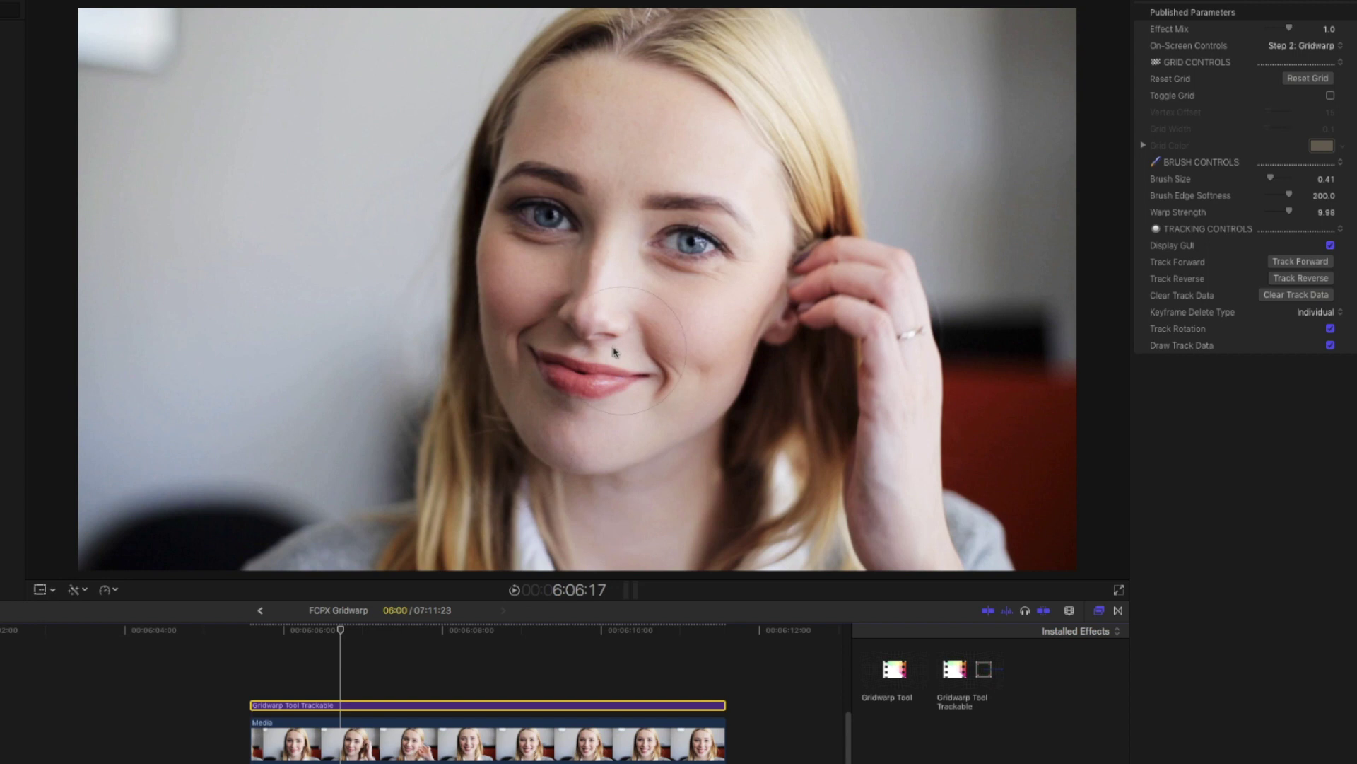
Push the side of the nose toward the cheek with the warp brush and undo the stroke
drag(591, 328, 648, 305)
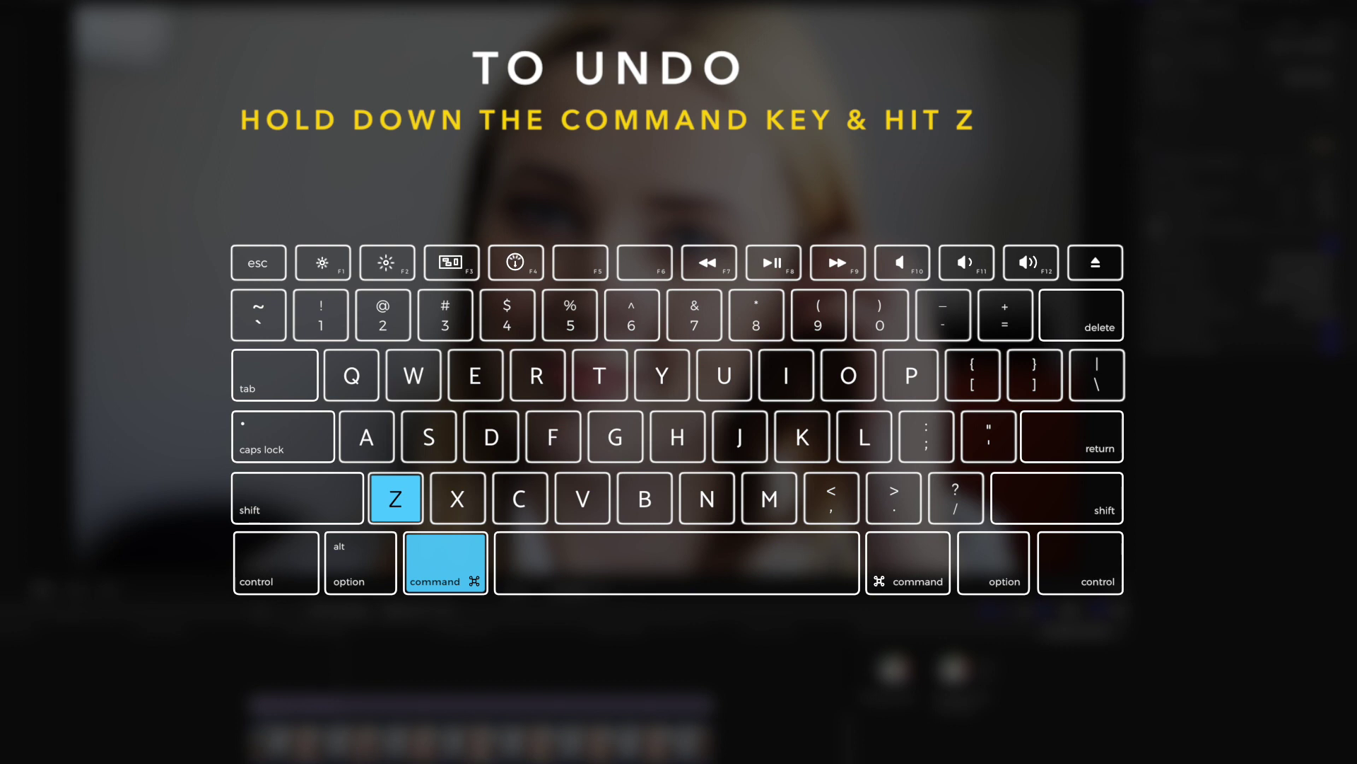
key(super+z)
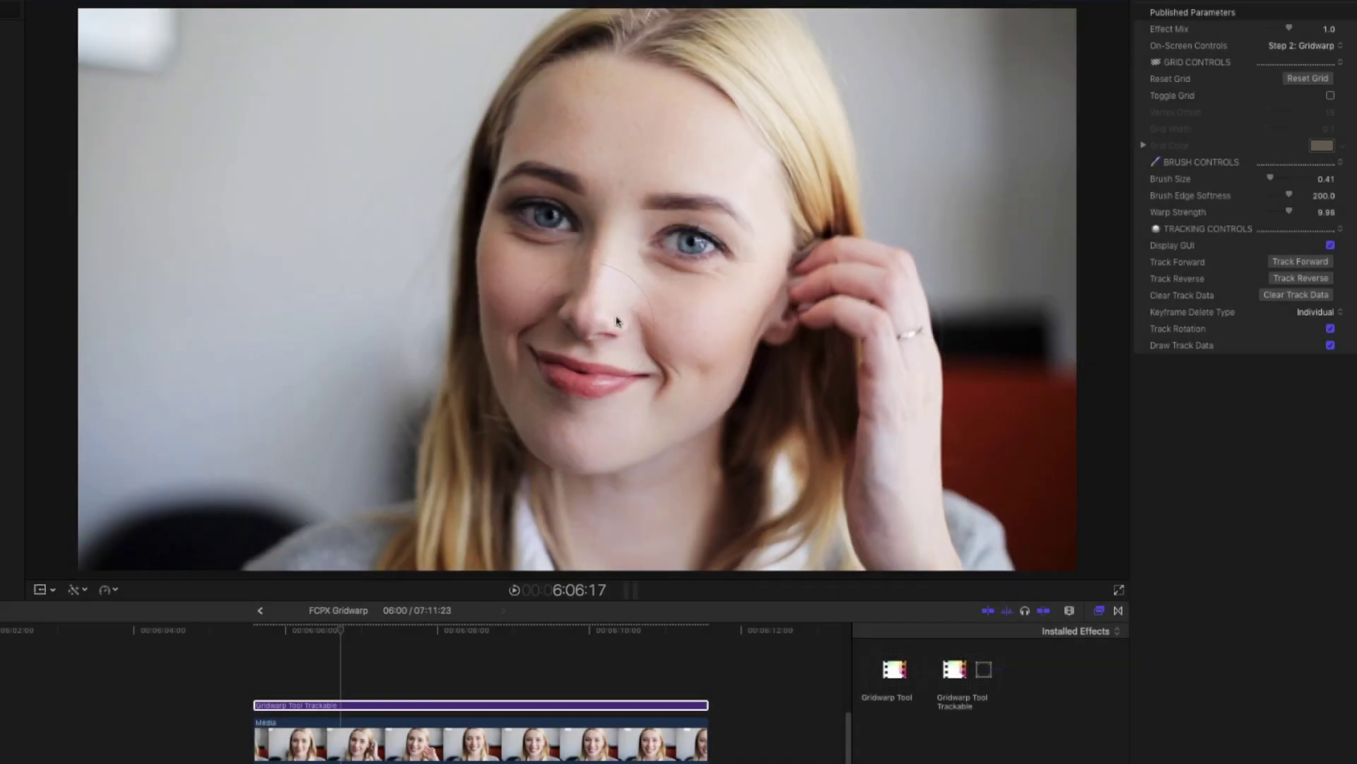
Show the grid and reset it to remove all the warping from the face
click(1331, 96)
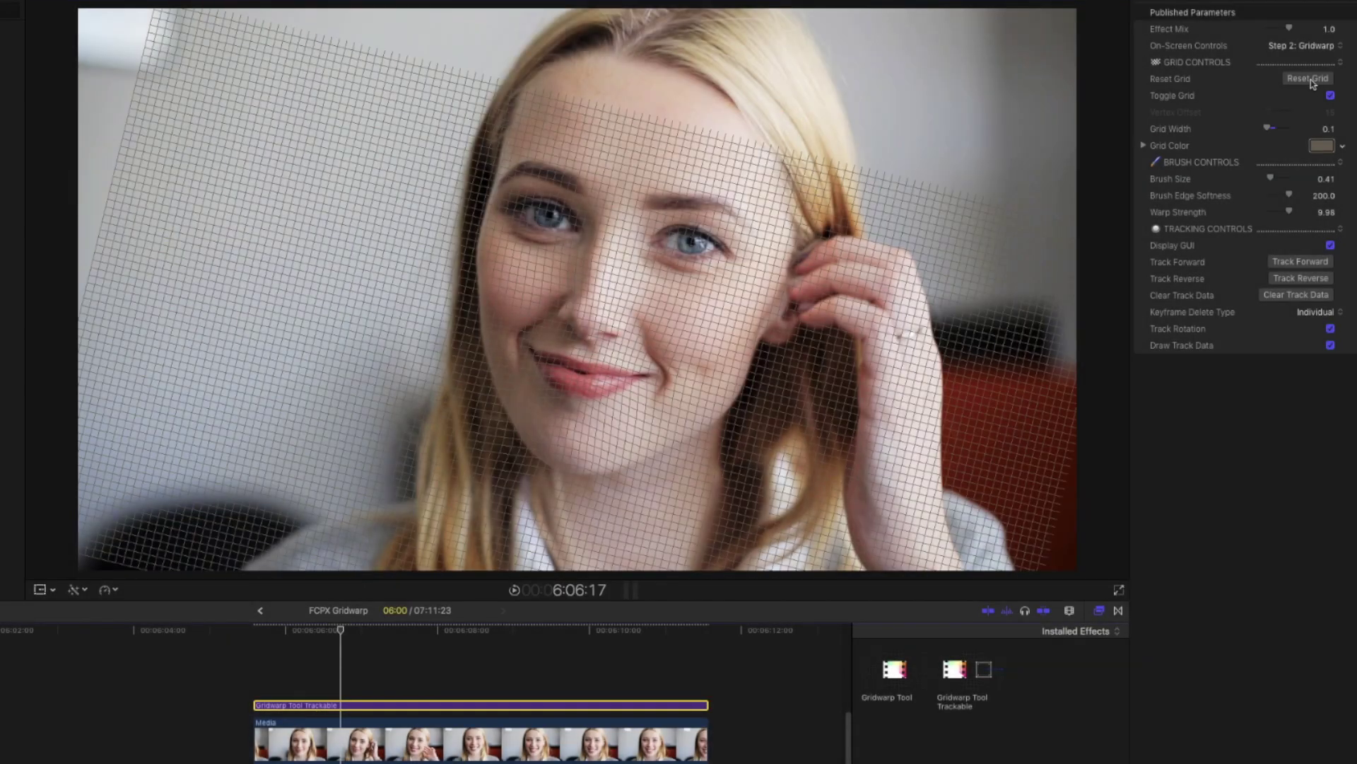
click(1310, 79)
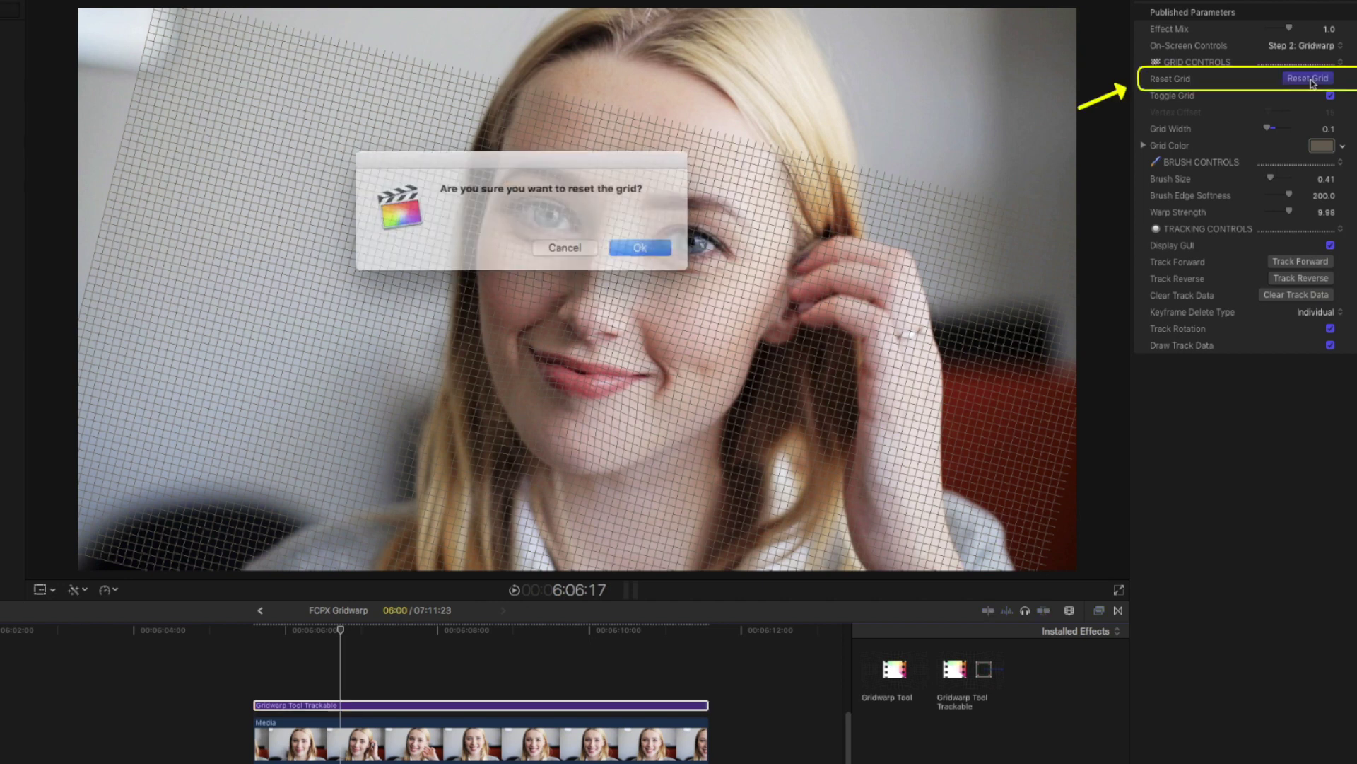
drag(640, 169, 944, 199)
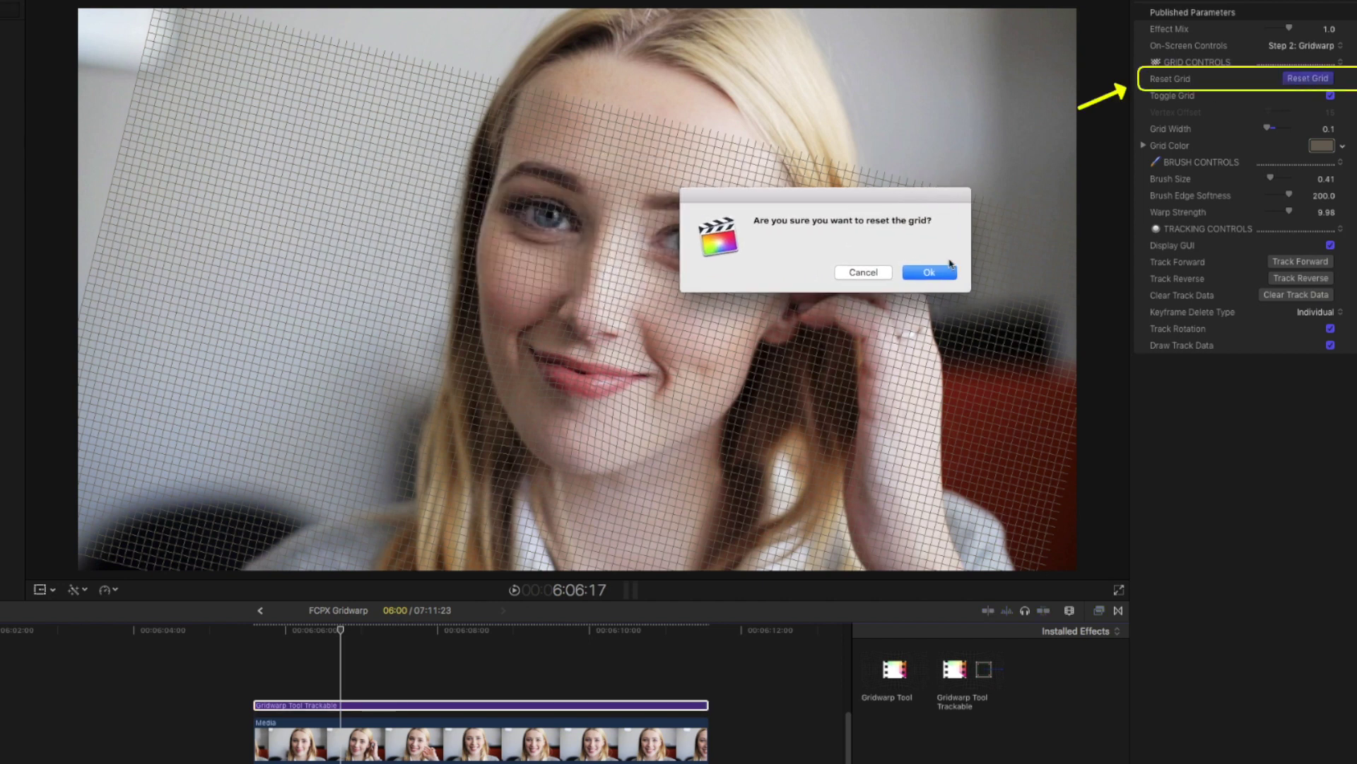
click(931, 273)
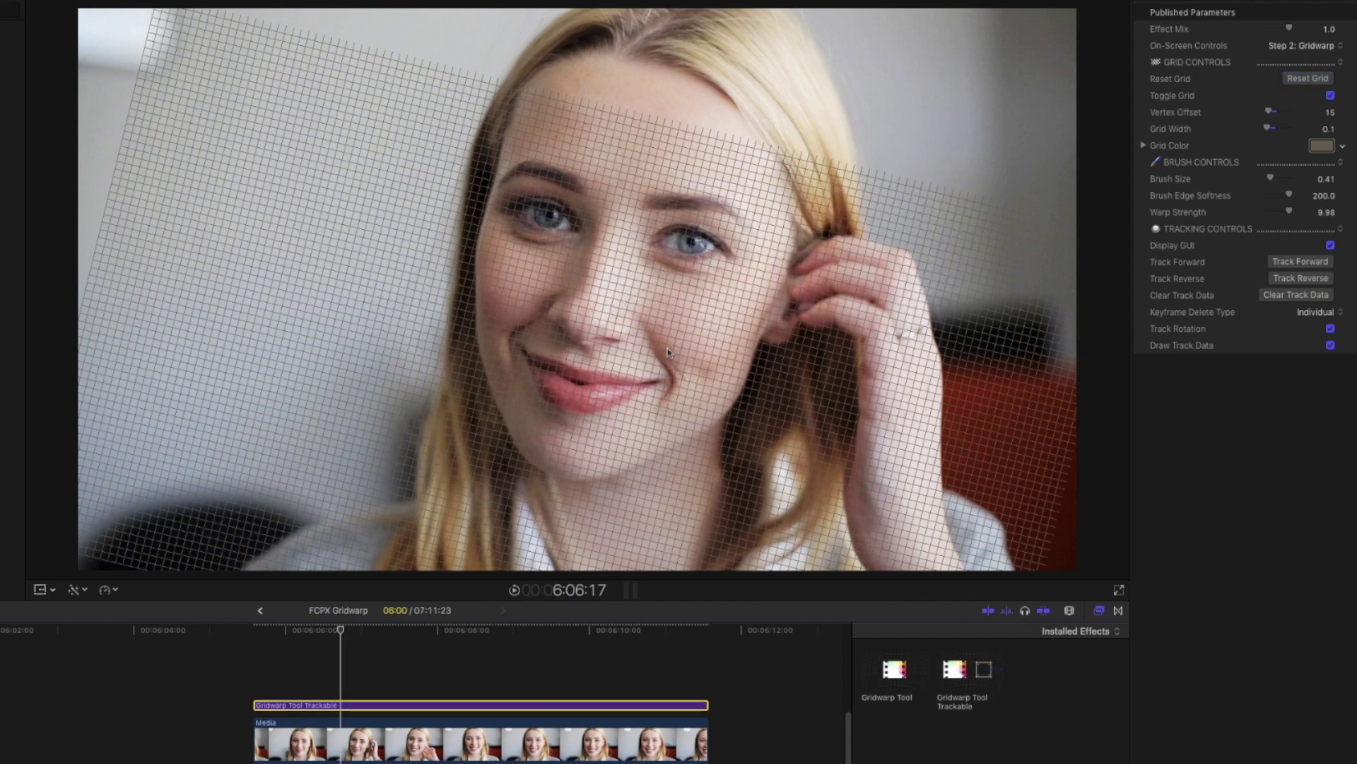